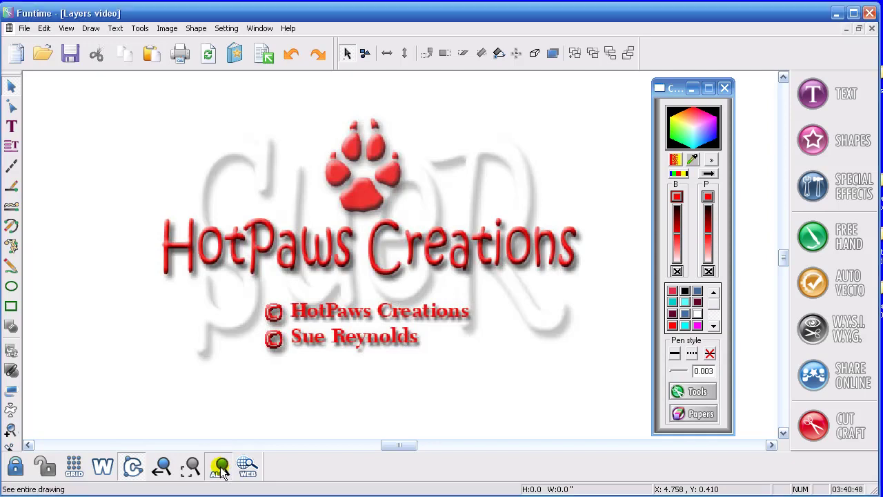
- Zoom out so the whole Funtime drawing, including the HotPaws logo, is visible
click(220, 469)
- Delete the HotPaws paw-print logo from below the shapes
click(399, 366)
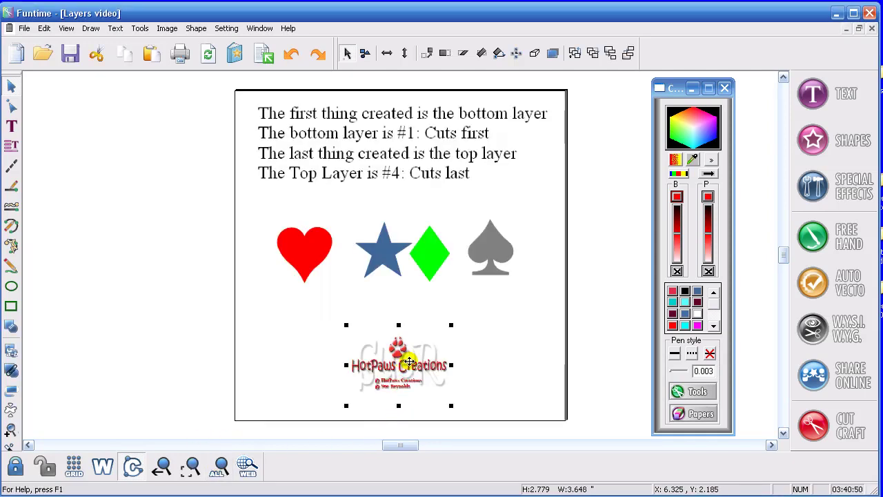
key(Delete)
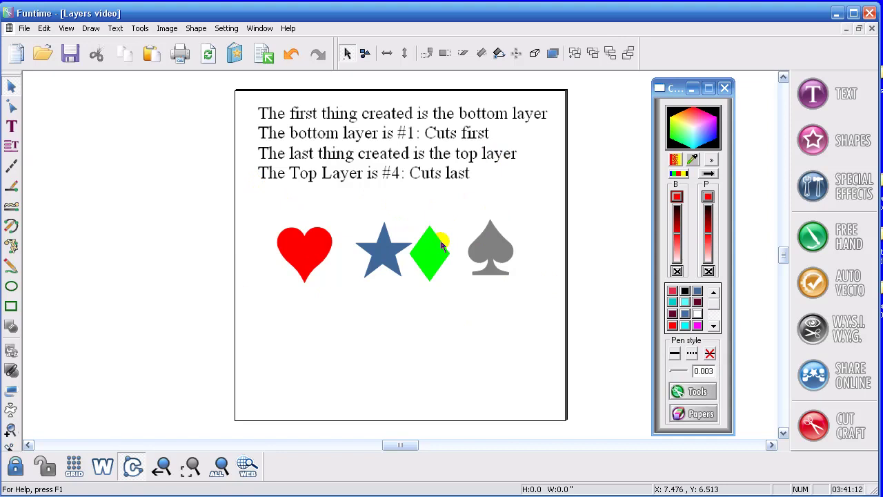
- Delete the block of four layer-order notes from the page
click(390, 142)
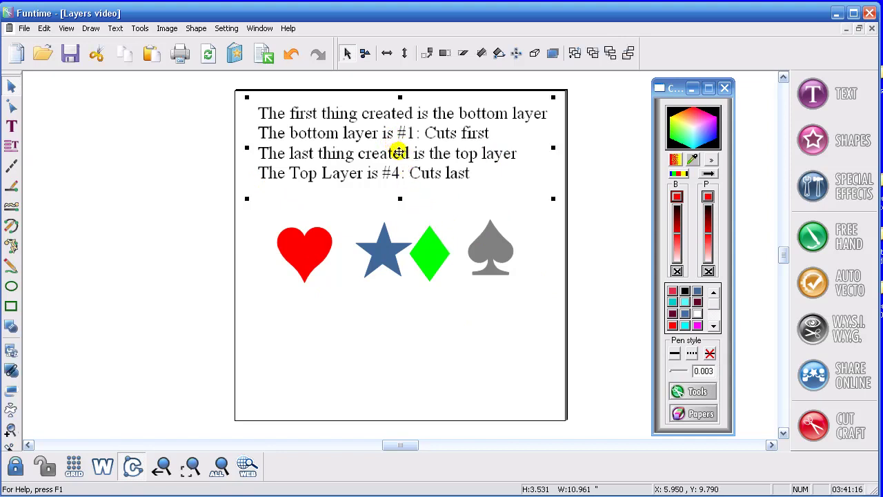
key(Delete)
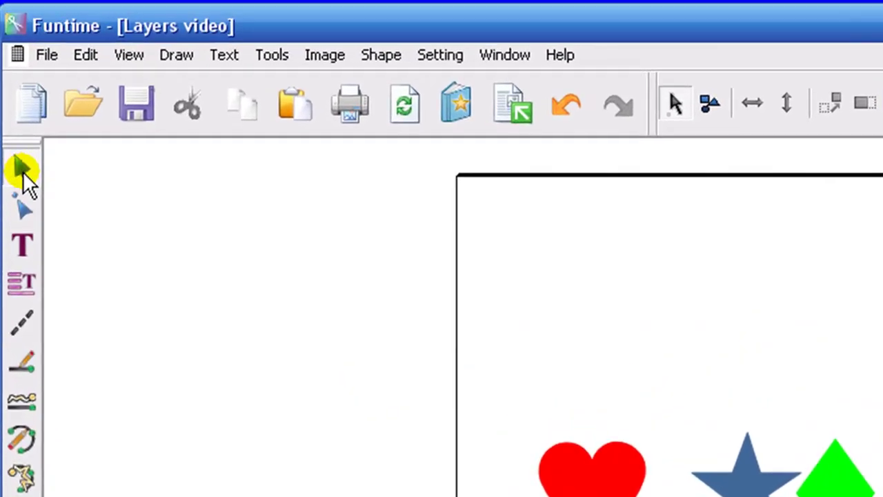
click(23, 167)
- Display object order so shapes show star 1, diamond 2, spade 3, heart 4
click(381, 55)
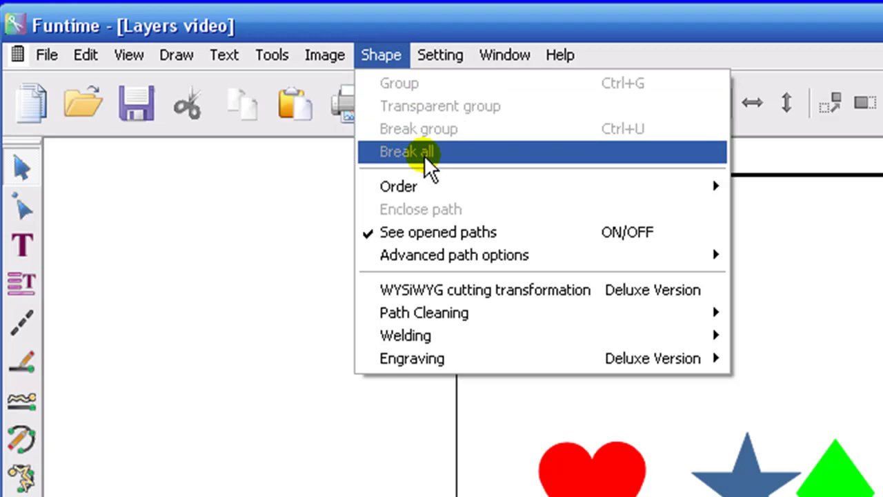
mouse_move(423, 187)
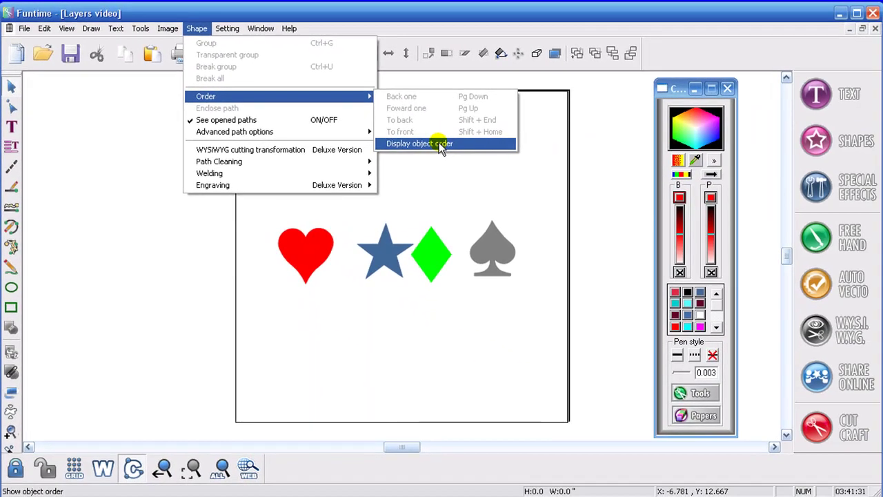
click(794, 262)
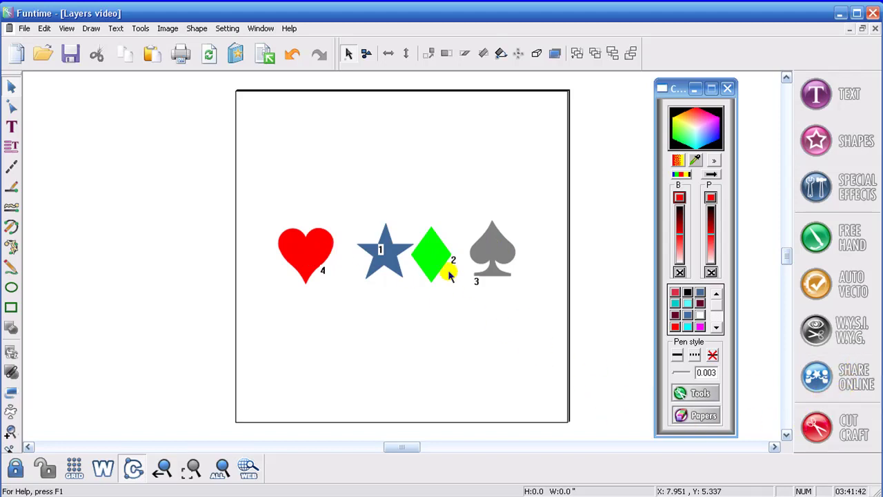
click(816, 428)
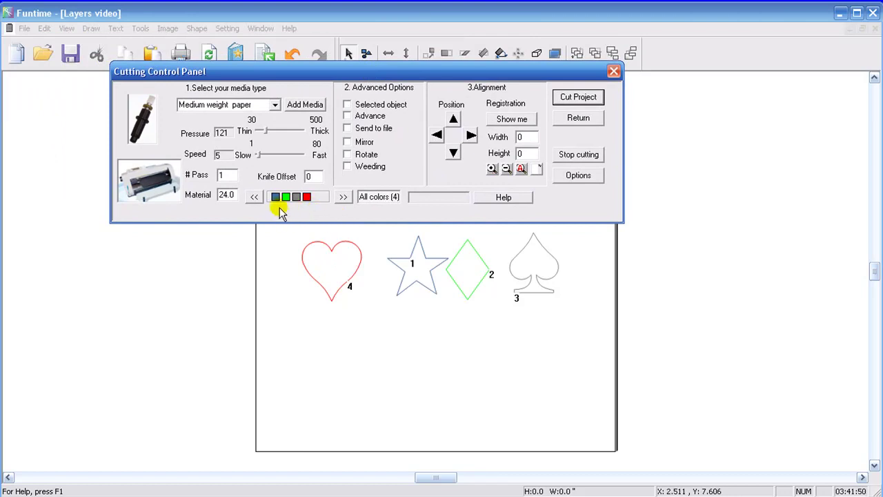
click(276, 197)
click(286, 197)
click(296, 197)
click(307, 197)
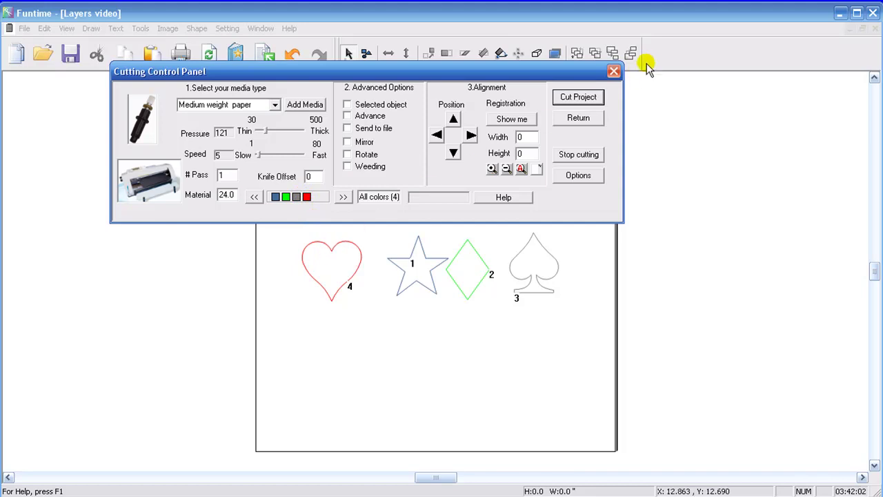
click(614, 72)
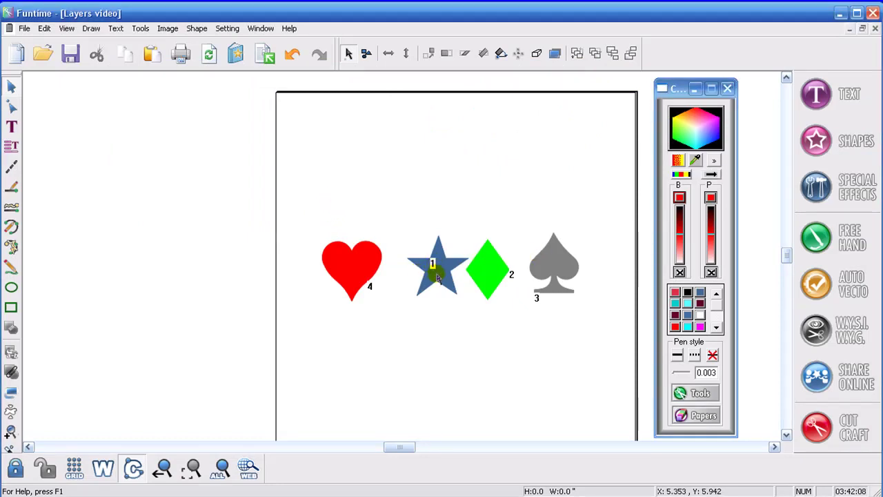
- Stack the green diamond, grey spade and red heart onto the blue star
click(436, 272)
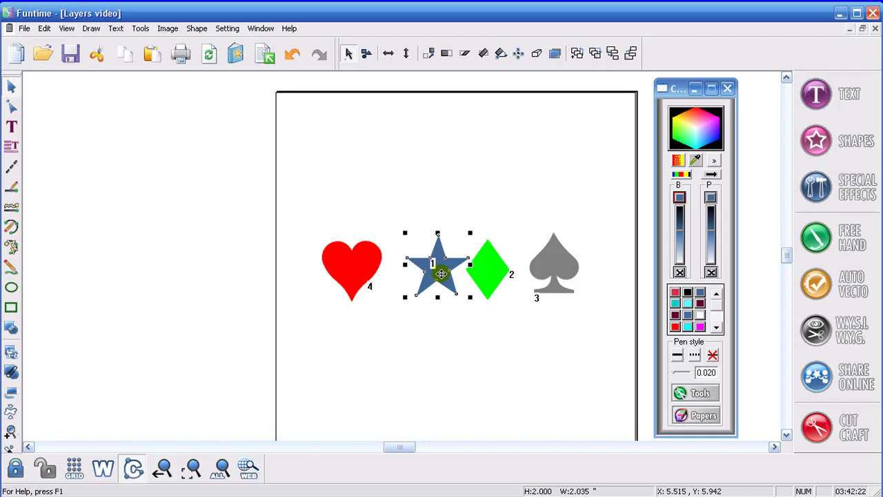
drag(442, 274, 428, 275)
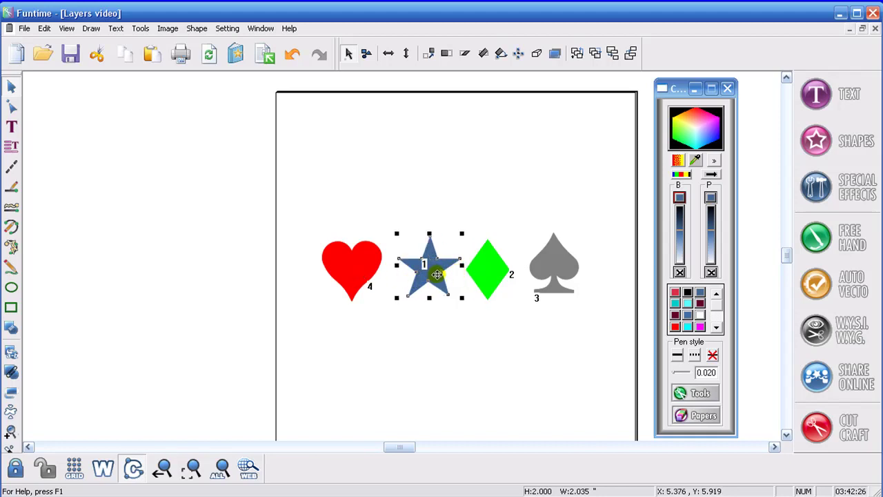
mouse_move(436, 275)
mouse_down()
mouse_move(428, 265)
mouse_move(438, 276)
mouse_up()
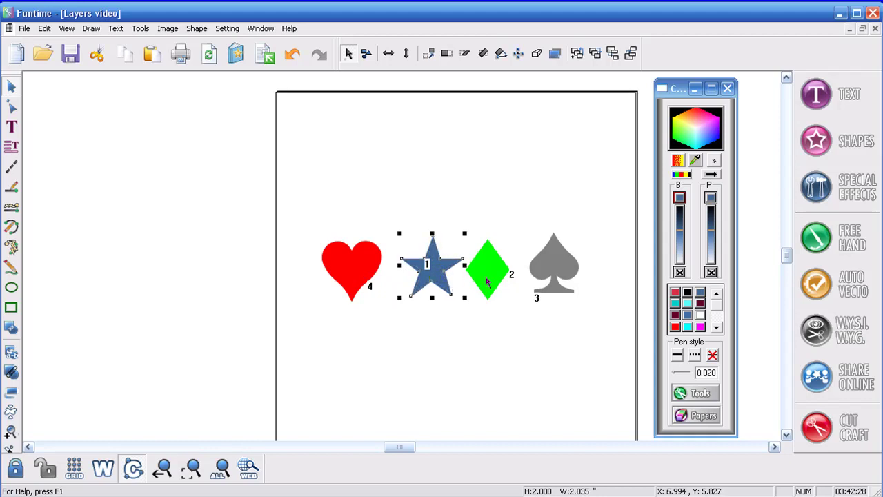
drag(497, 274, 459, 271)
drag(548, 270, 455, 274)
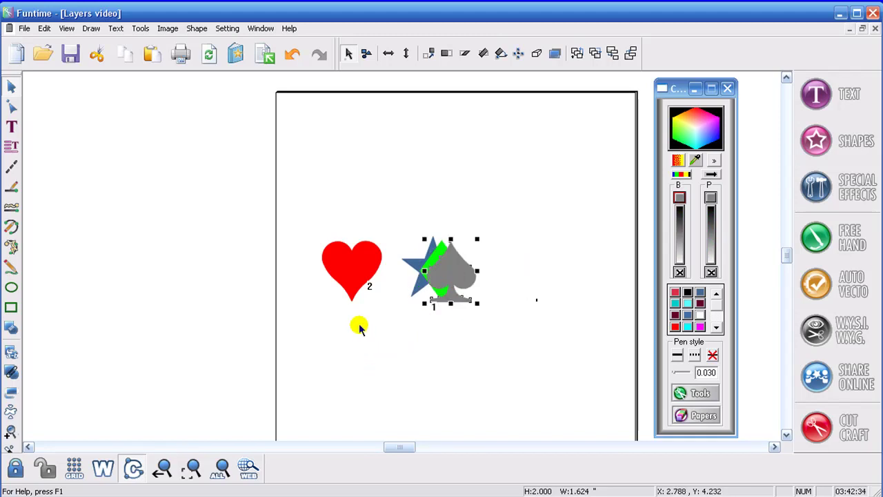
drag(348, 276, 453, 273)
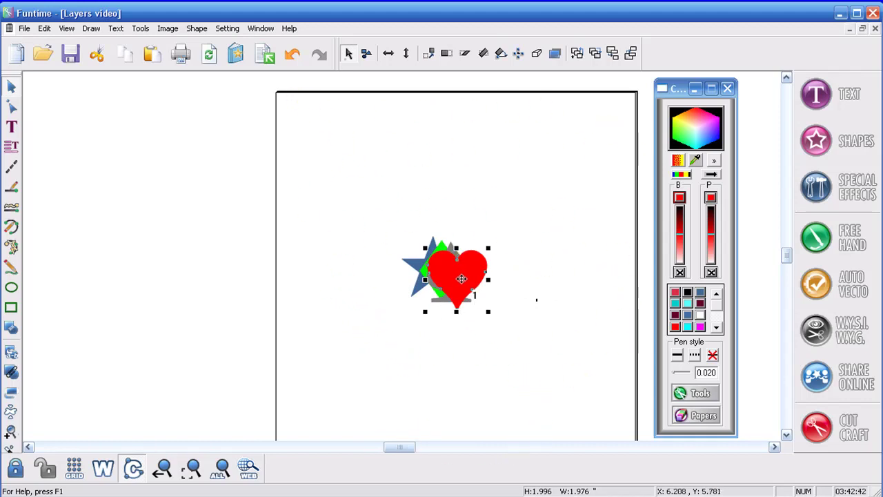
- Spread the heart, spade and diamond back out into a row beside the star
drag(462, 278, 344, 285)
click(450, 275)
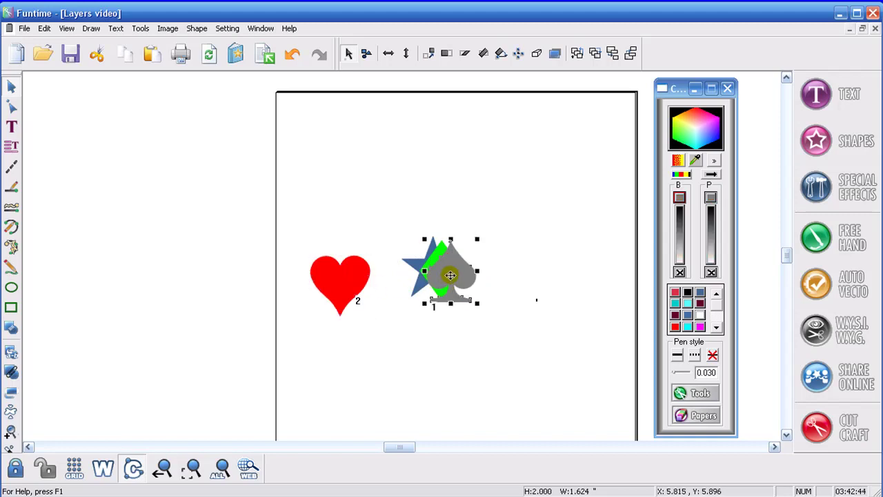
drag(450, 276, 578, 275)
click(445, 277)
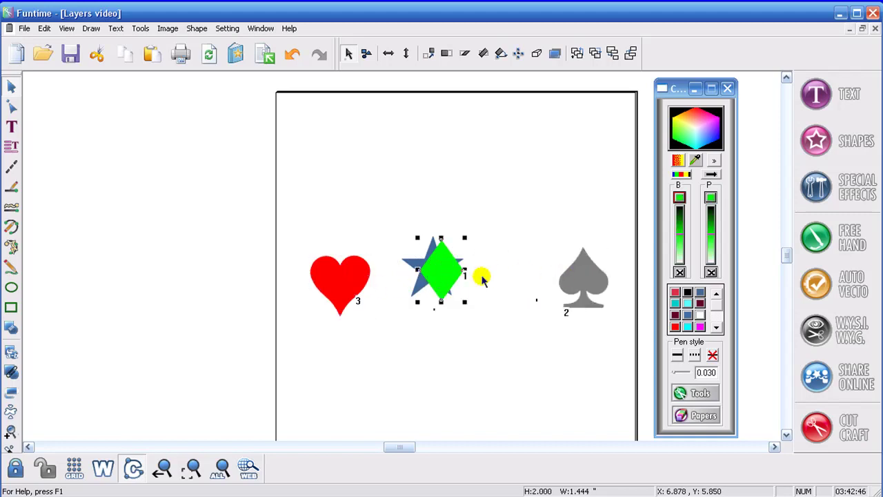
drag(441, 269, 518, 276)
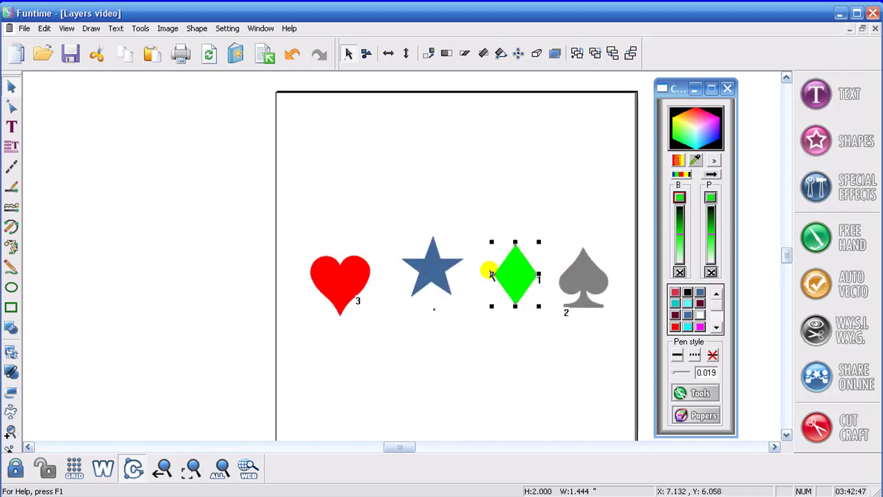
click(431, 269)
drag(428, 264, 433, 279)
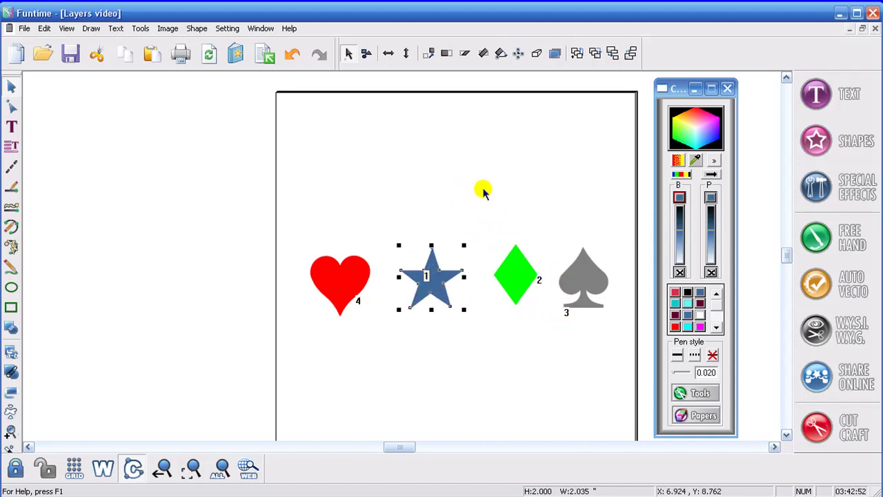
- Send the red heart to the farthest position, making cut order heart 1, star 2, diamond 3, spade 4
double_click(421, 256)
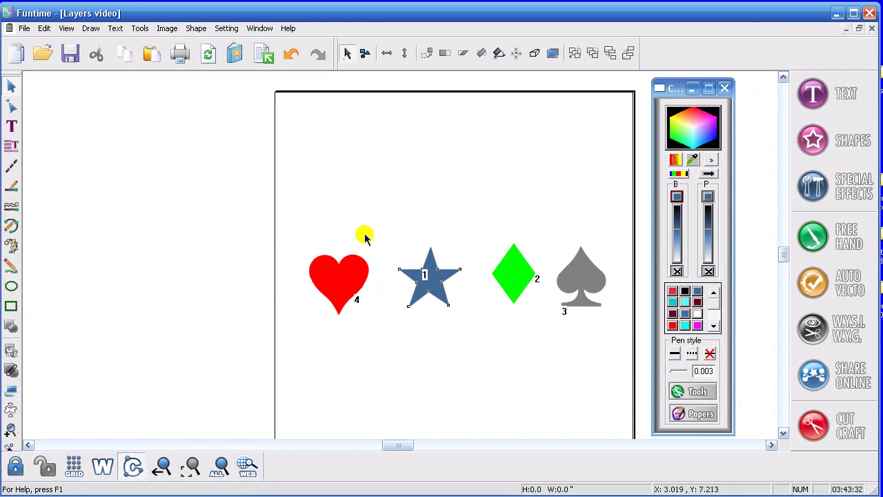
click(342, 279)
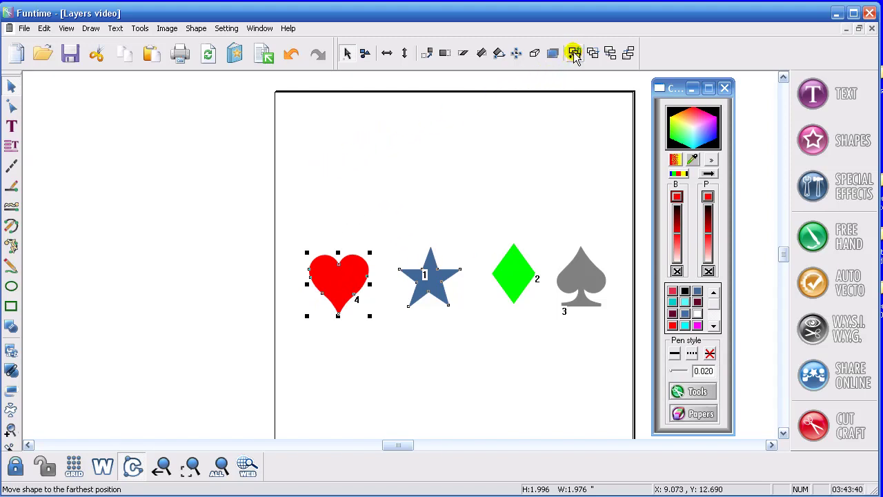
click(575, 55)
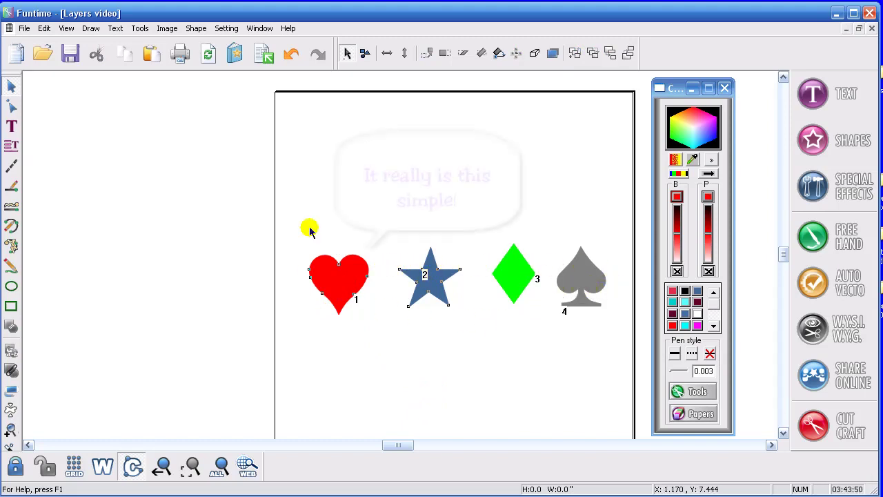
- Check the Cutting Control Panel's colour passes, now starting with red, Light green and Gray, then close it
click(827, 437)
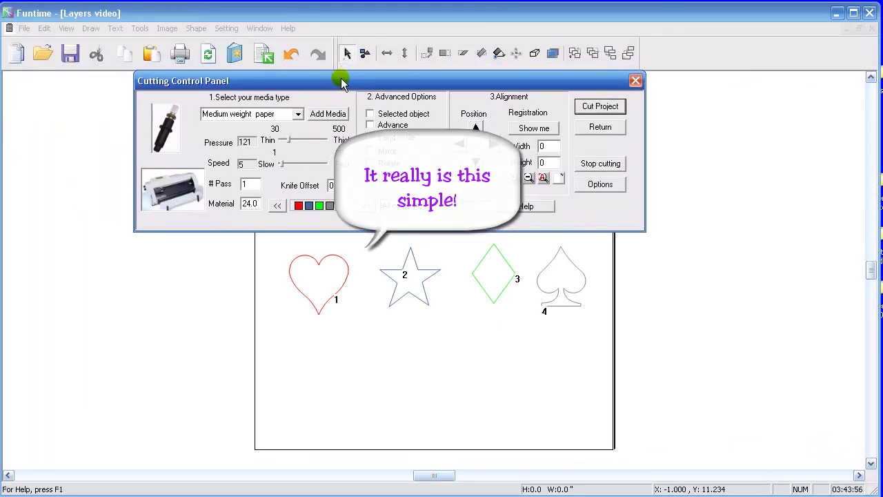
click(298, 205)
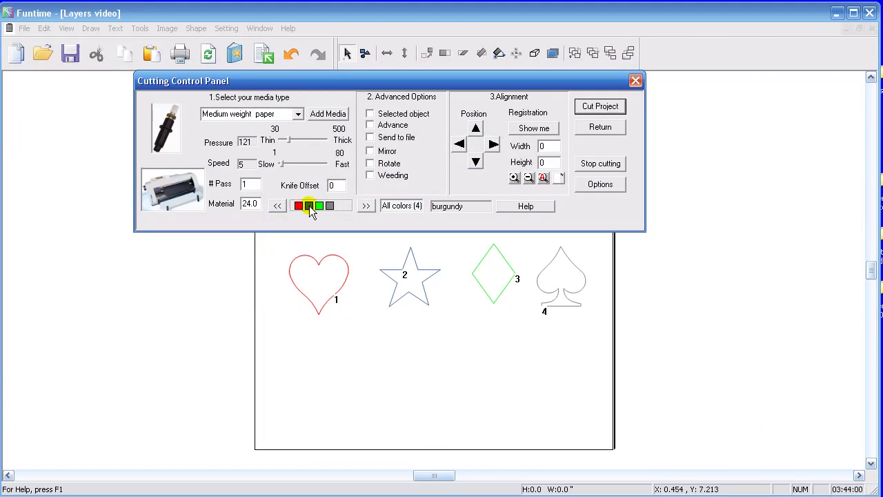
click(319, 206)
click(330, 206)
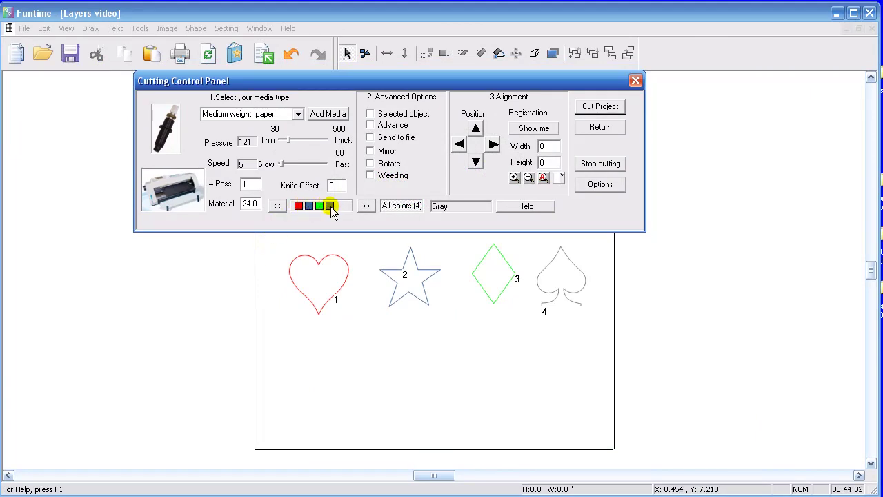
click(635, 82)
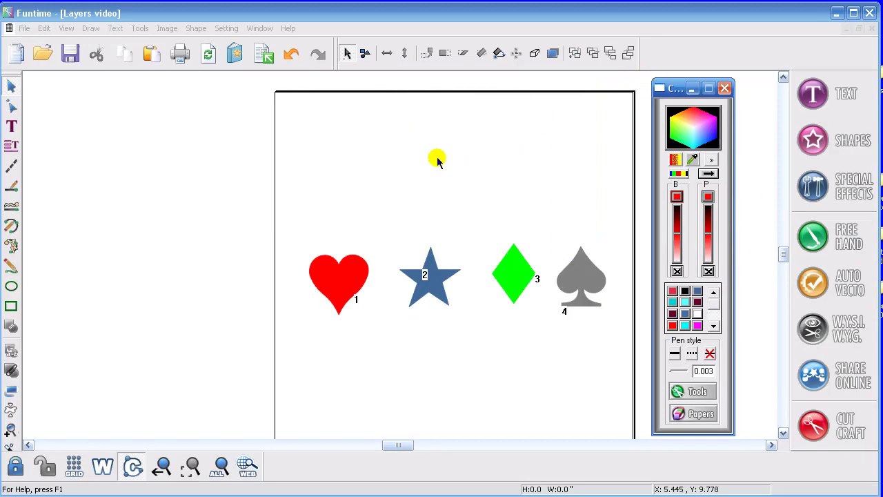
- Move the grey spade to the page's top-left corner with the green diamond below it
click(221, 467)
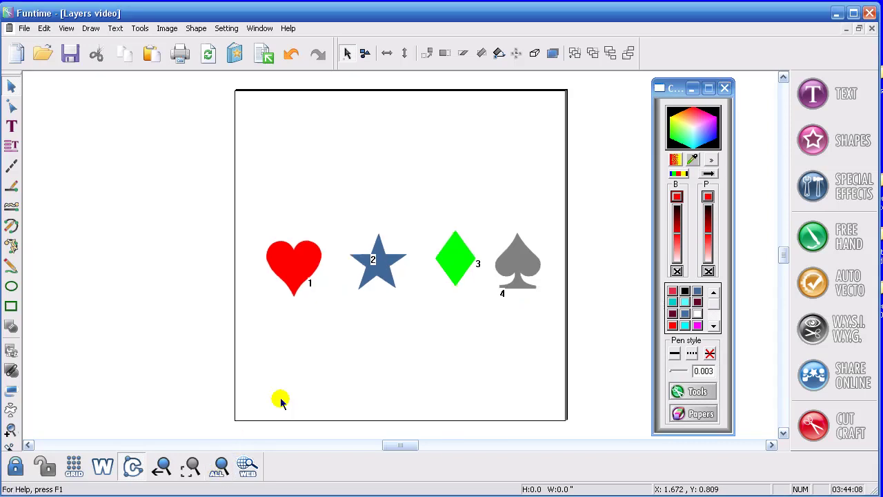
click(519, 269)
drag(517, 266, 281, 146)
click(457, 267)
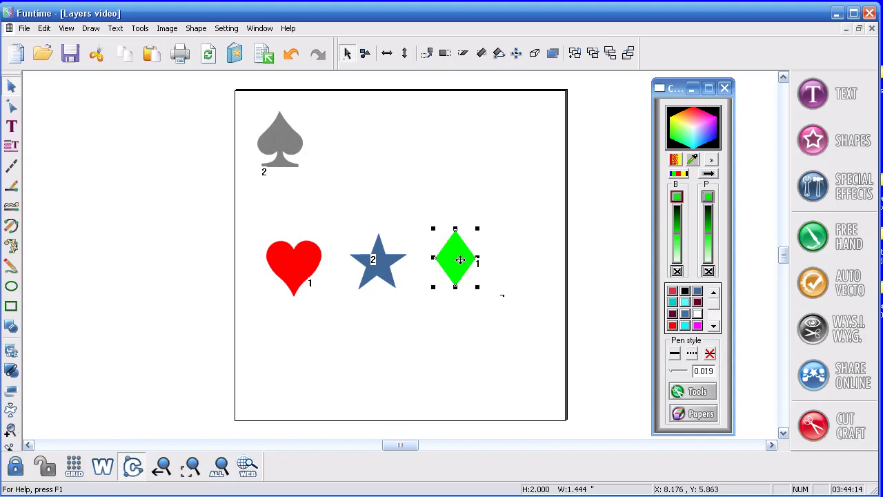
drag(457, 267, 281, 219)
- Place the red heart under the diamond and line up the blue star at the column's bottom
click(381, 271)
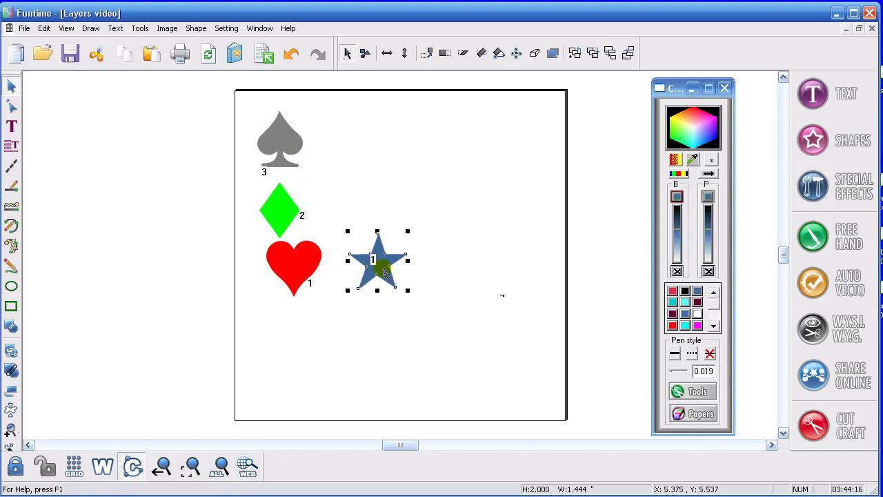
drag(368, 287, 274, 371)
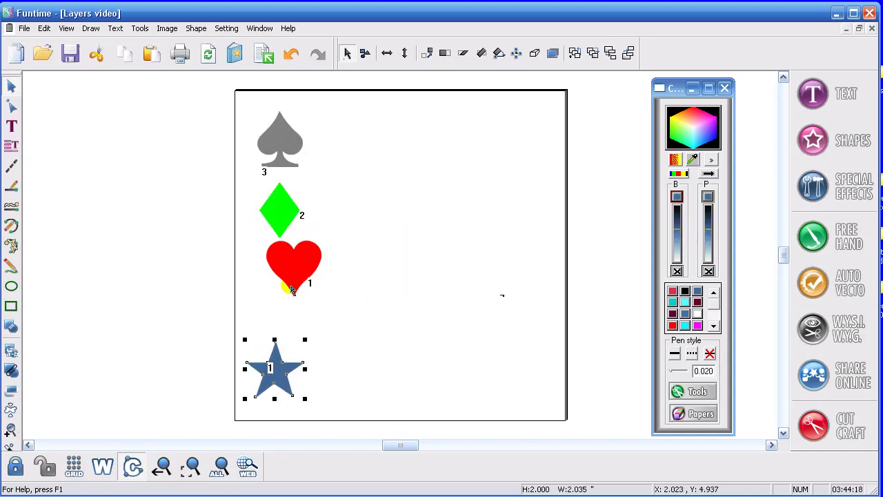
click(298, 269)
drag(298, 269, 286, 277)
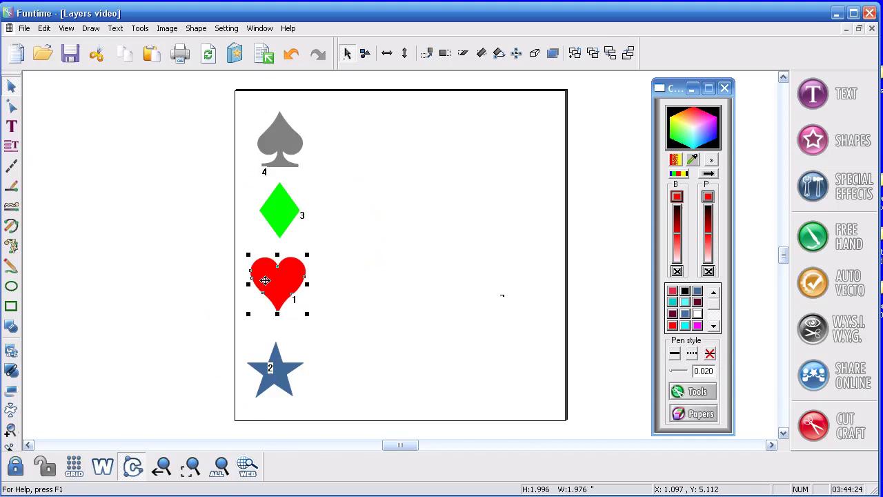
click(278, 374)
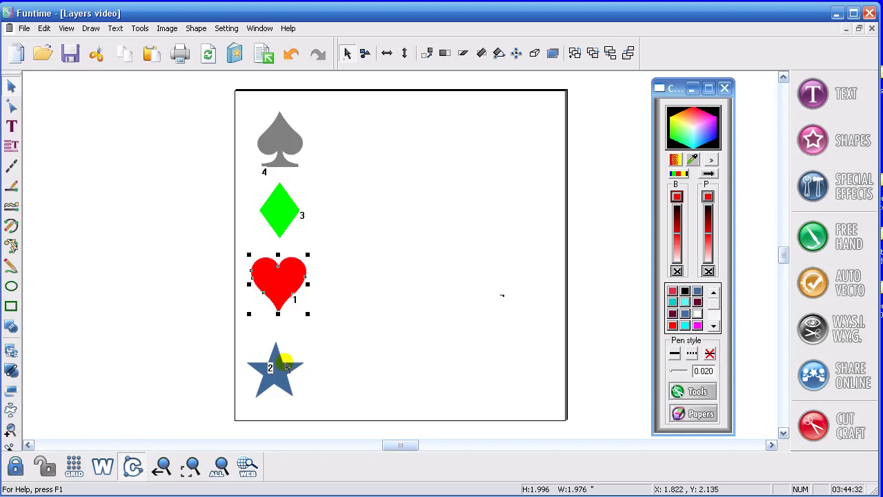
drag(276, 373, 285, 368)
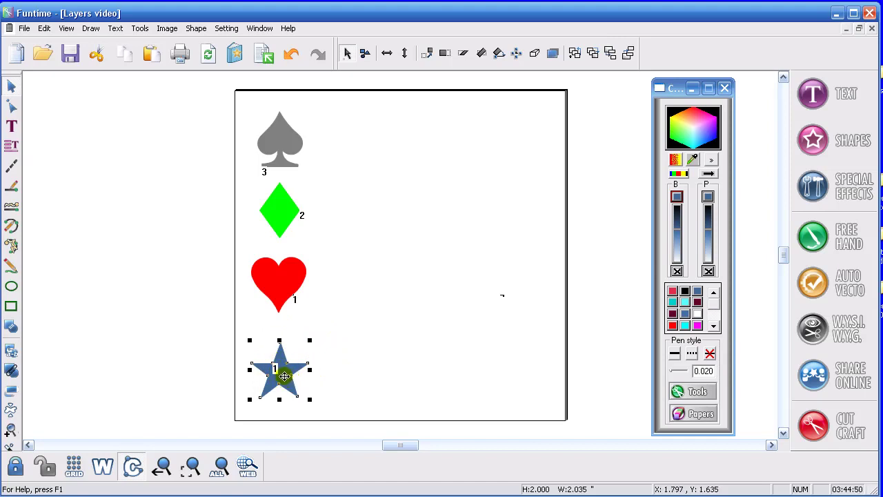
- Send the star, then the red heart, to the farthest cut-order position
click(574, 53)
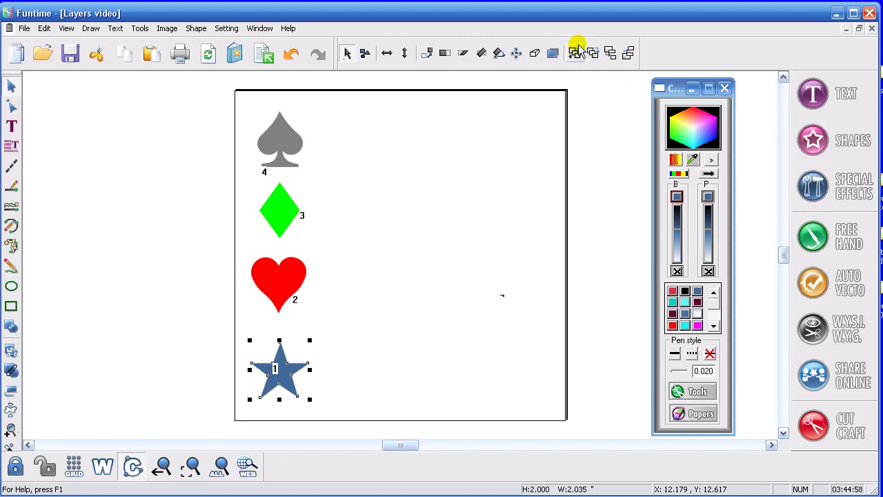
click(394, 314)
click(263, 286)
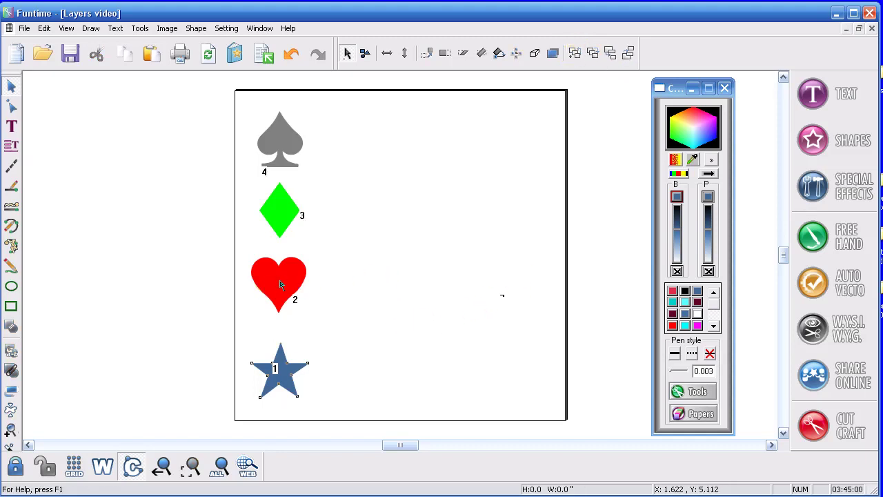
click(280, 284)
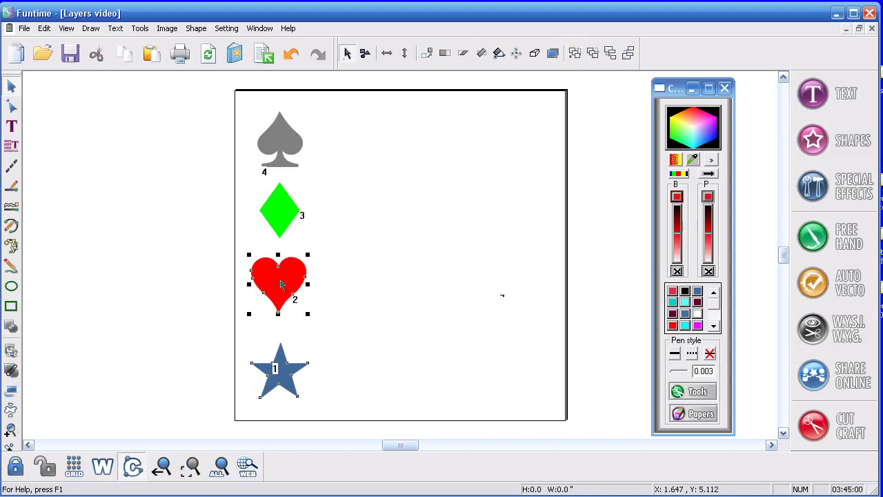
click(574, 54)
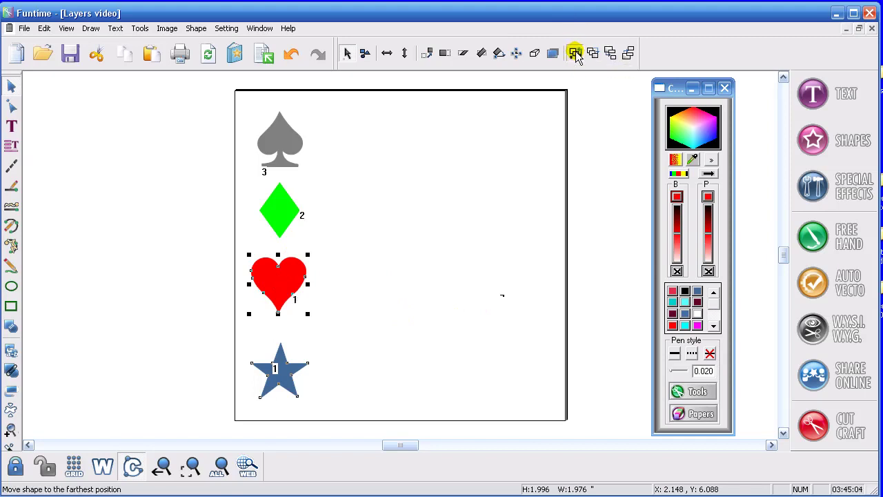
- Send the diamond, then the spade, to the back, giving spade 1, diamond 2, heart 3, star 4
click(287, 214)
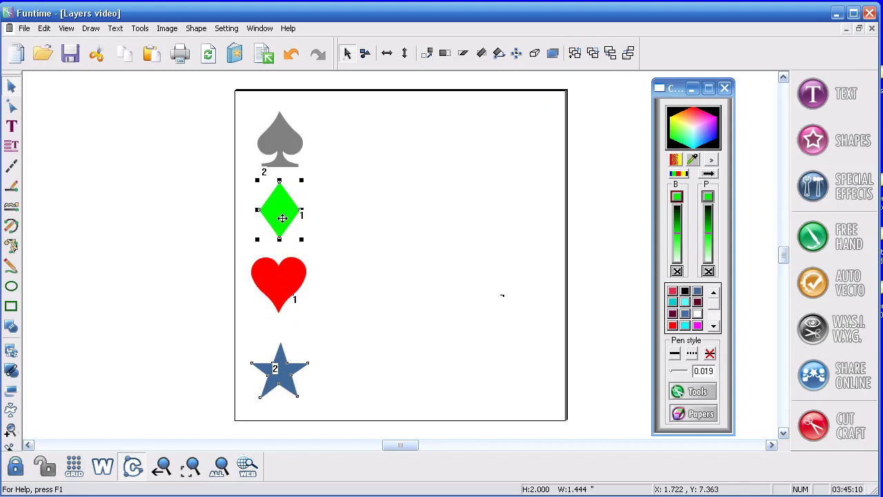
click(575, 53)
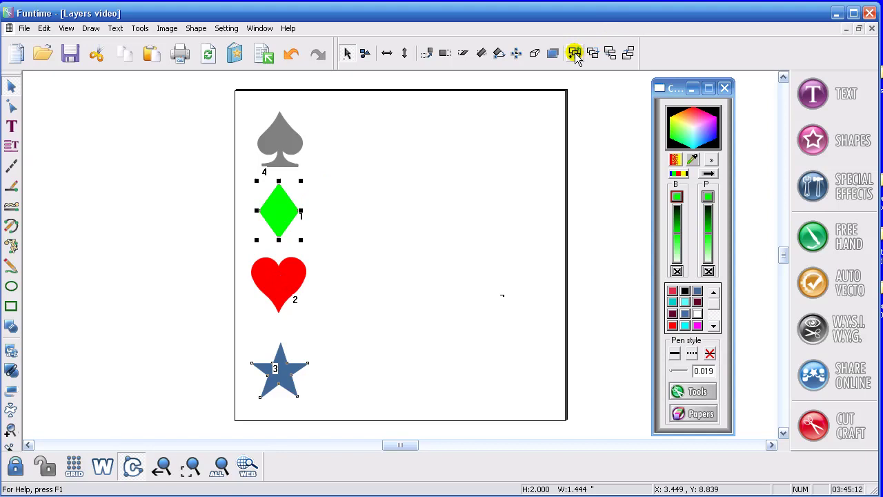
click(418, 311)
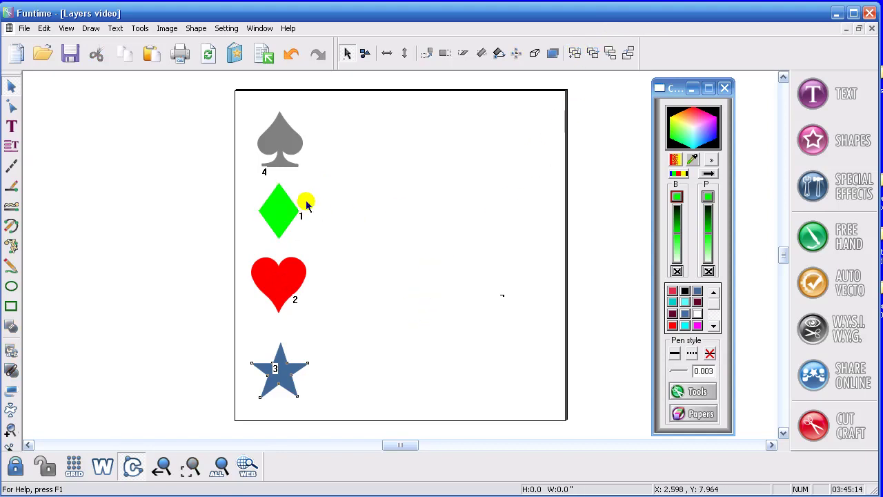
click(280, 138)
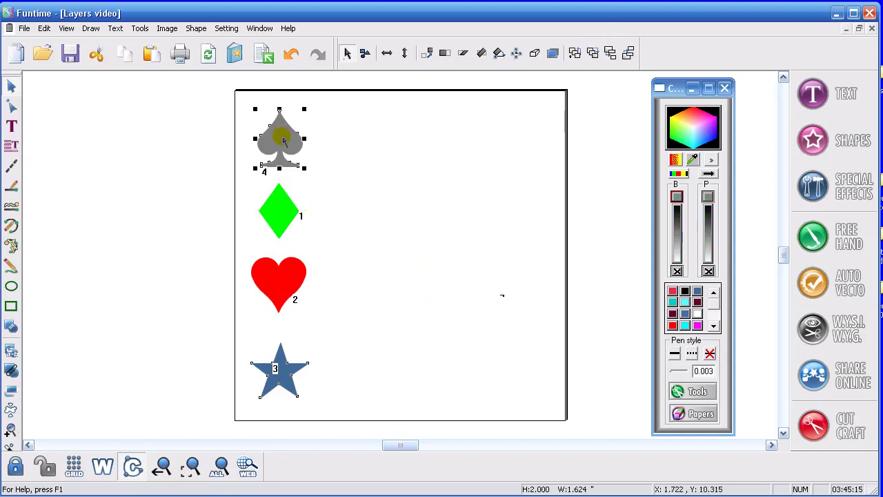
click(573, 54)
click(427, 367)
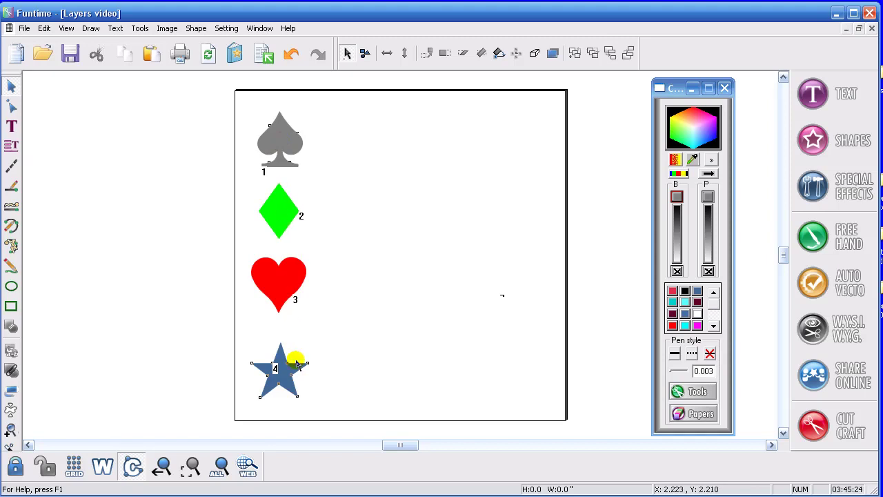
click(827, 433)
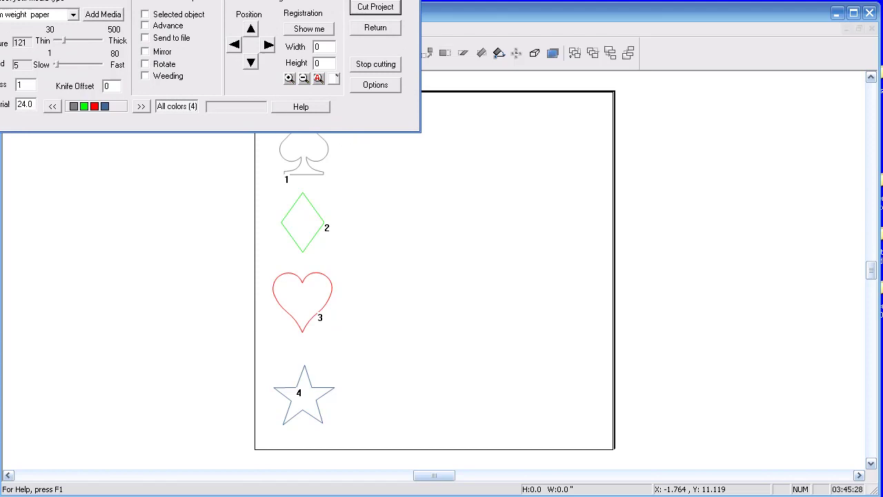
drag(382, 82, 582, 113)
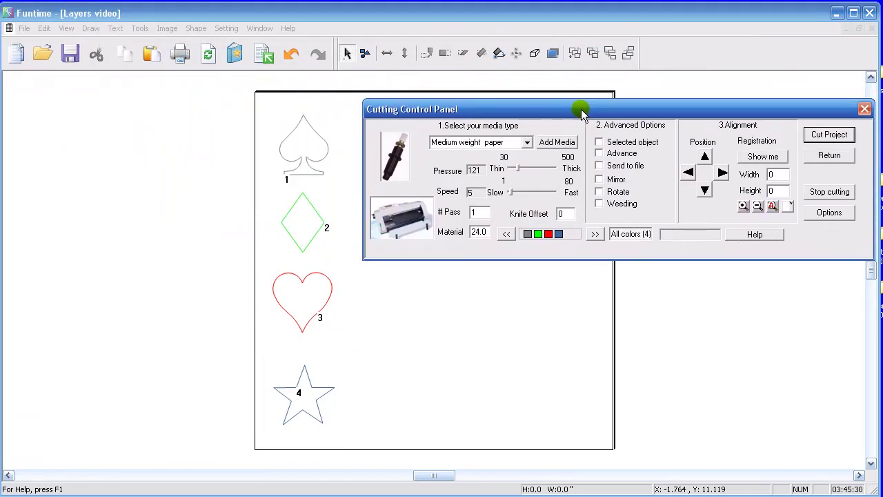
click(549, 235)
click(533, 235)
click(538, 235)
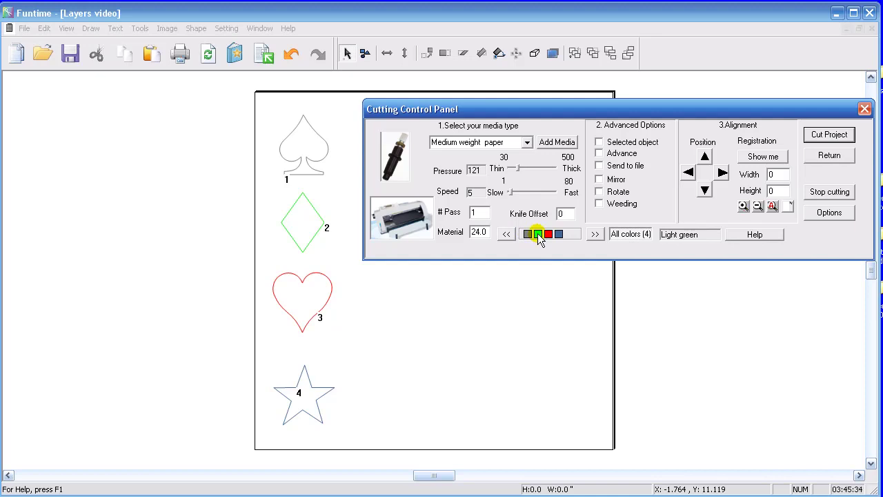
click(548, 234)
click(558, 235)
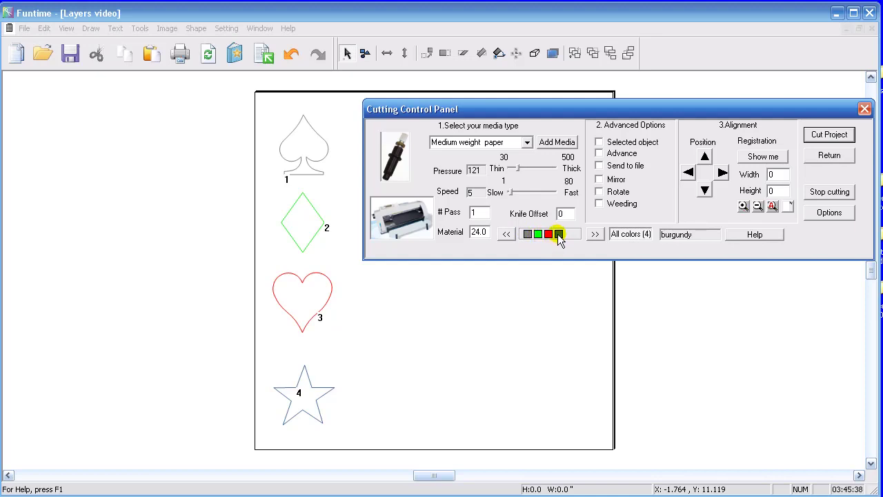
click(864, 110)
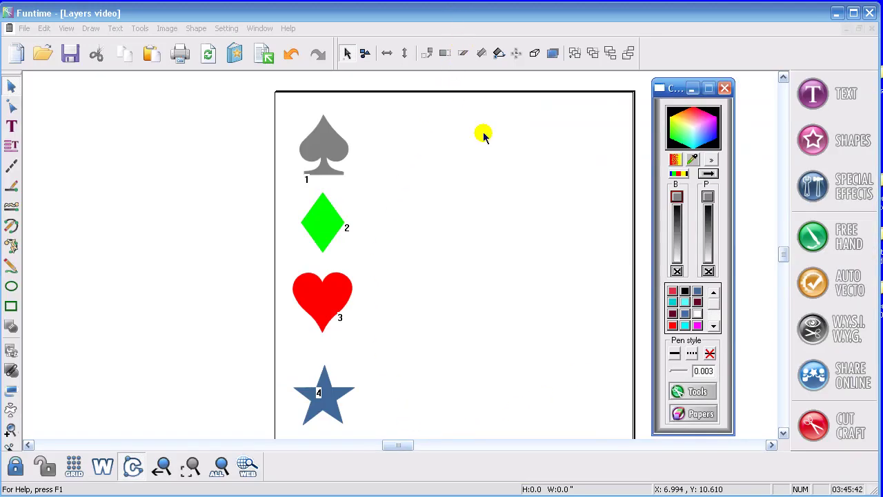